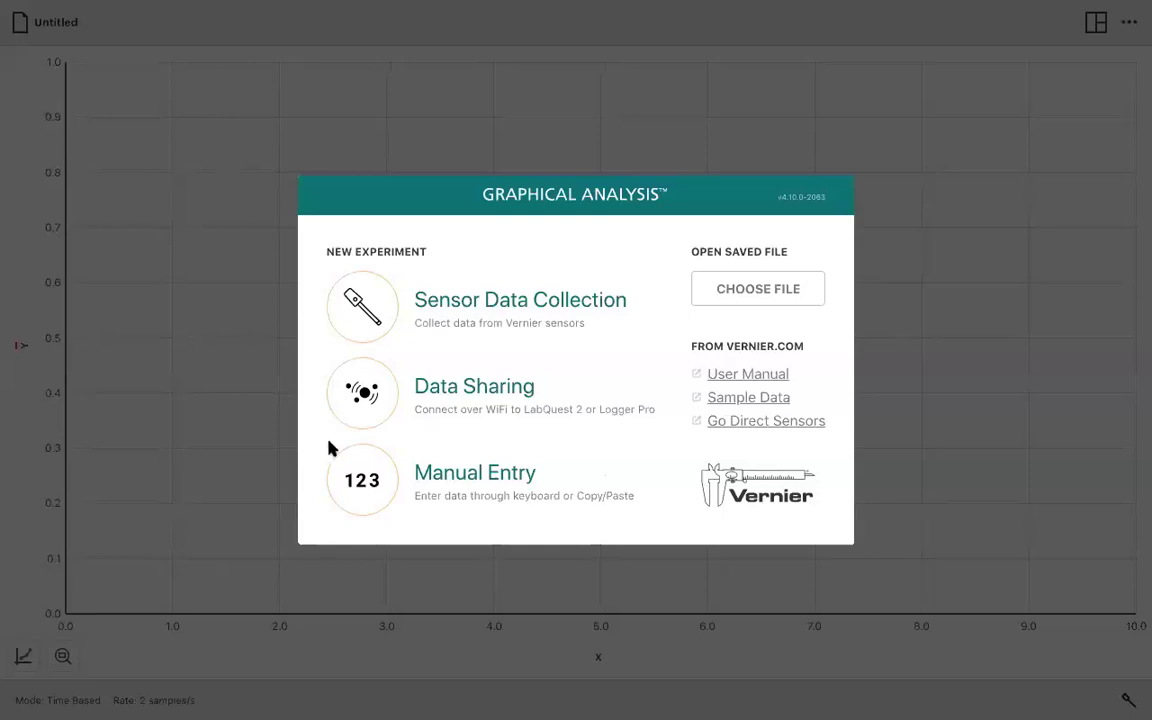
- Start a Manual Entry experiment to get an empty Data Set 1 table
left_click(366, 480)
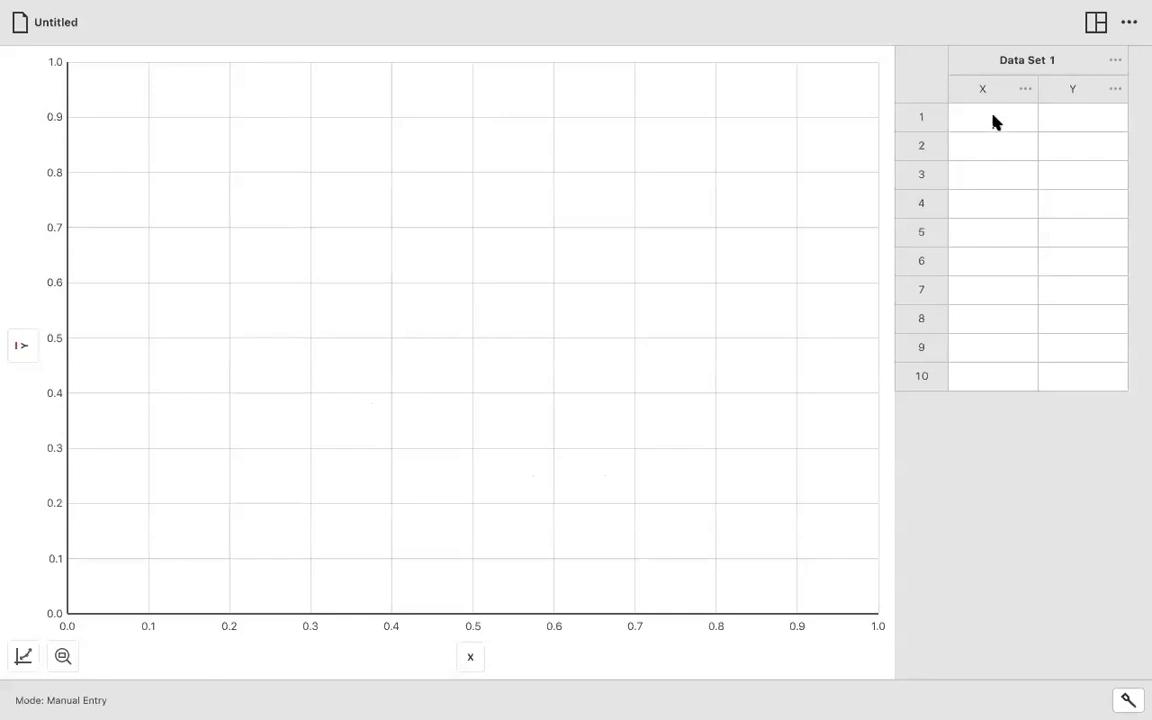
- Enter X values 1, 2, 3, 4, 5 in the first five rows of Data Set 1
left_click(996, 120)
type("1")
key("Return")
type("2")
key("Return")
type("3")
key("Return")
key("Return")
type("4")
key("Up")
key("Up")
left_click(993, 203)
type("4")
key("Return")
type("5")
key("Up")
key("Up")
key("Up")
key("Up")
- Enter Y values 4, 8, 12, 16, 20 alongside the X values
left_click(1083, 117)
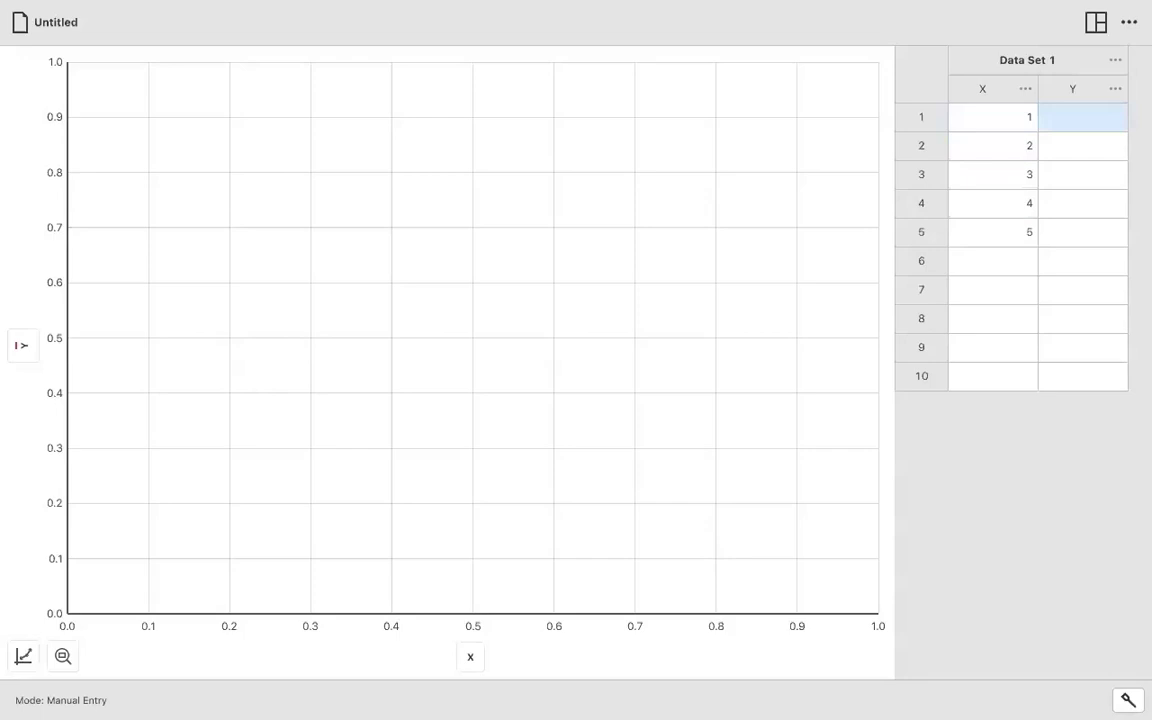
type("4")
key("Return")
type("8")
key("Return")
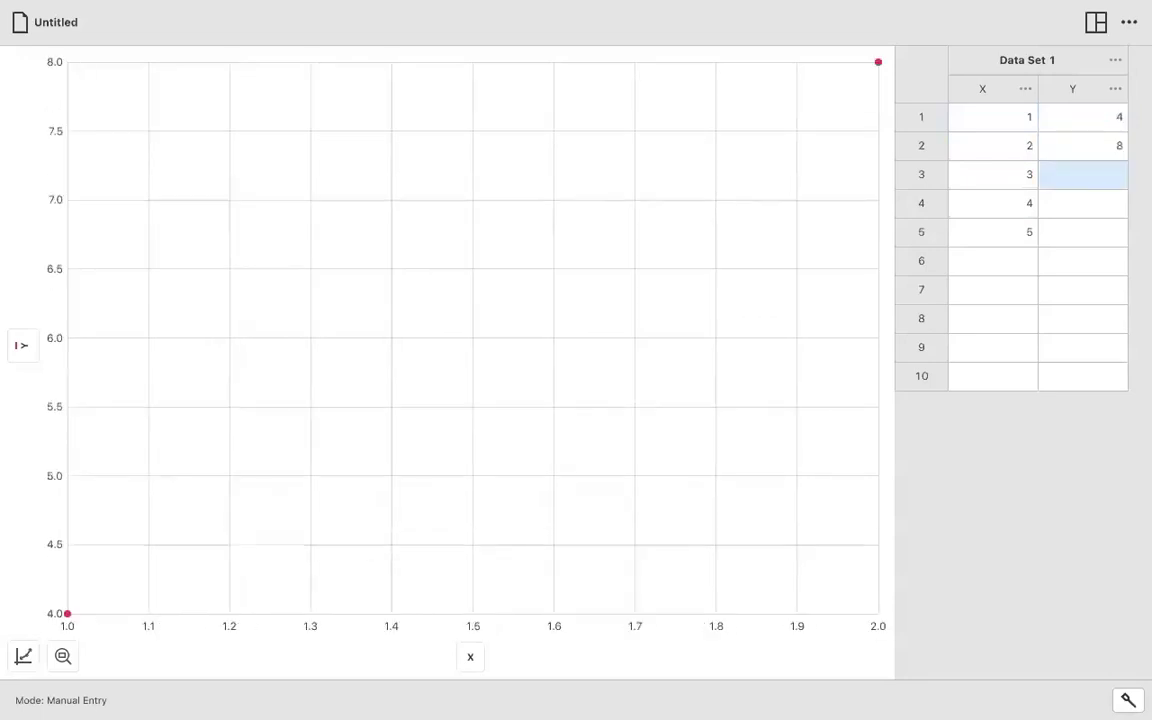
type("12")
key("Return")
type("16")
key("Return")
type("20")
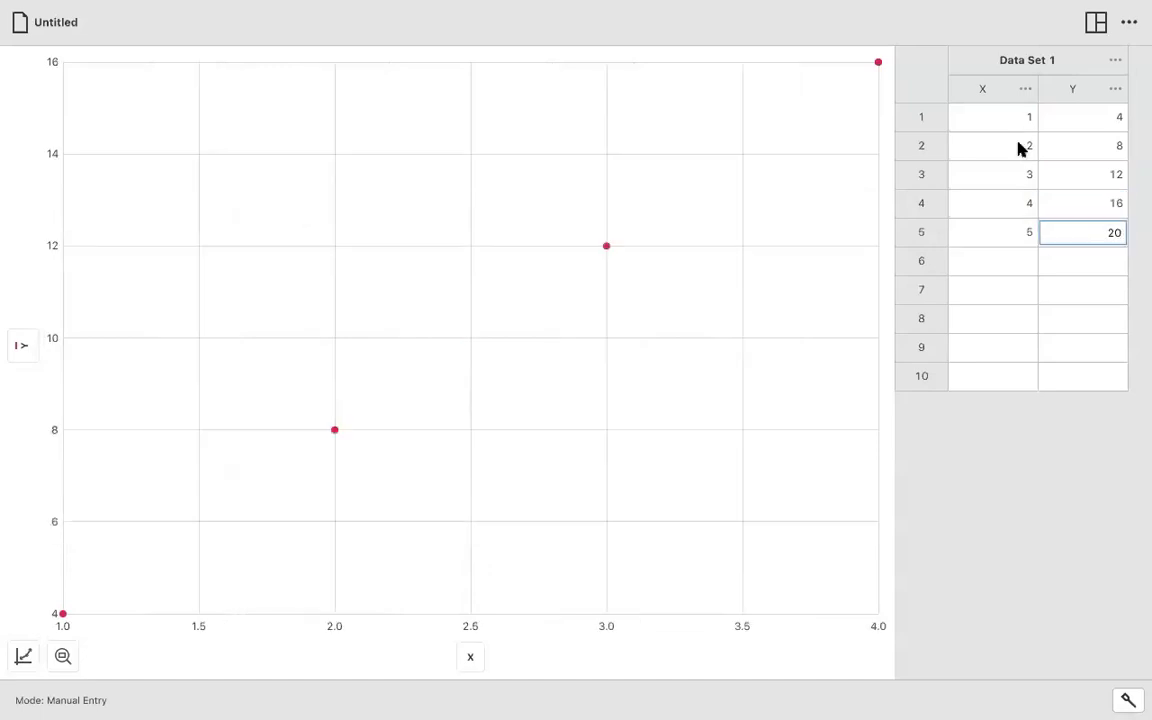
left_click(990, 203)
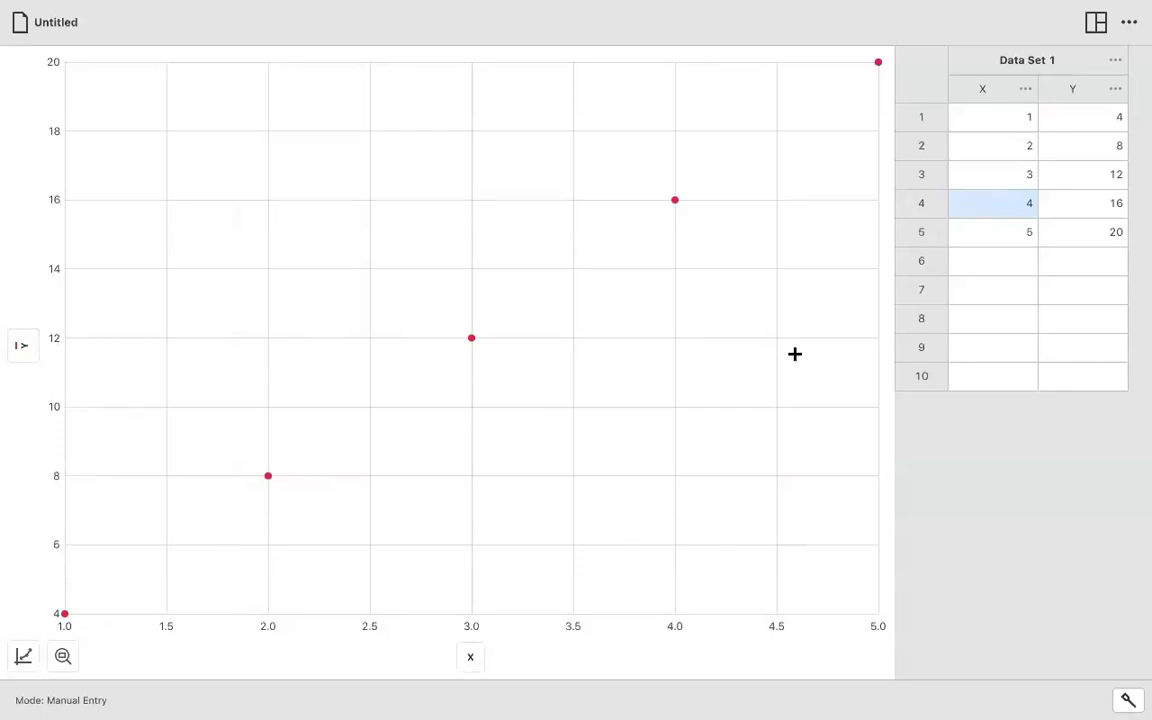
- In the X column's Column Options, set Name to 'Time' and Units to 's'
left_click(1028, 92)
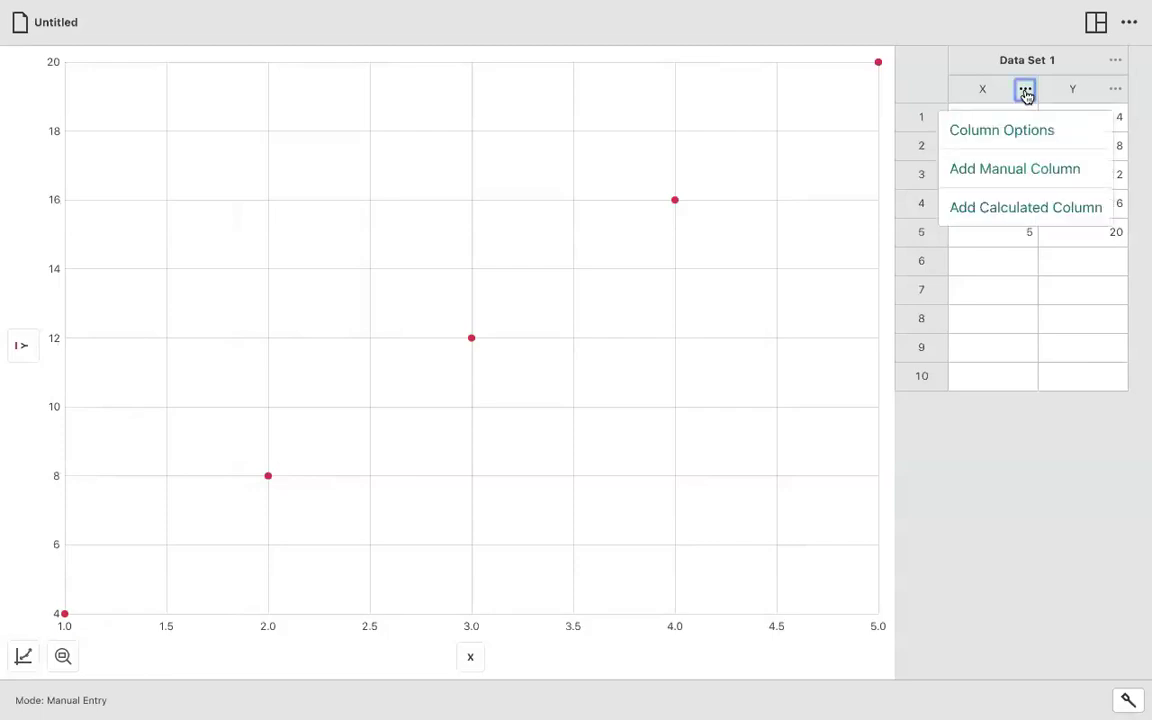
left_click(1010, 129)
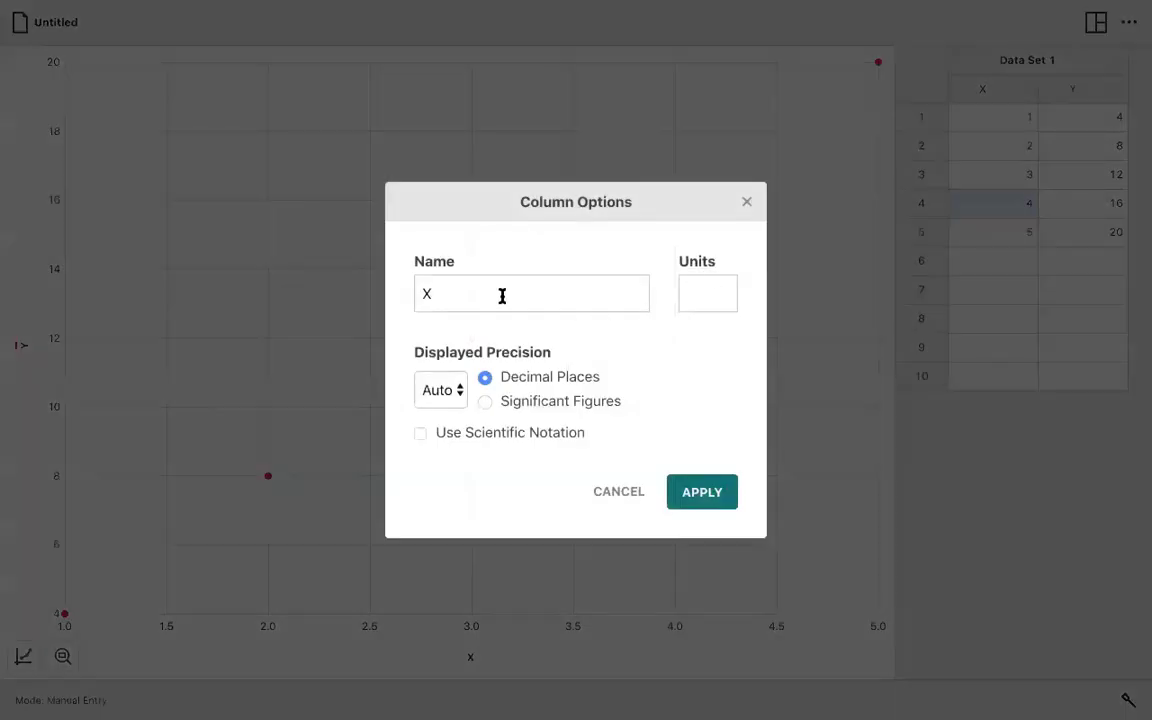
left_click_drag(462, 294, 418, 293)
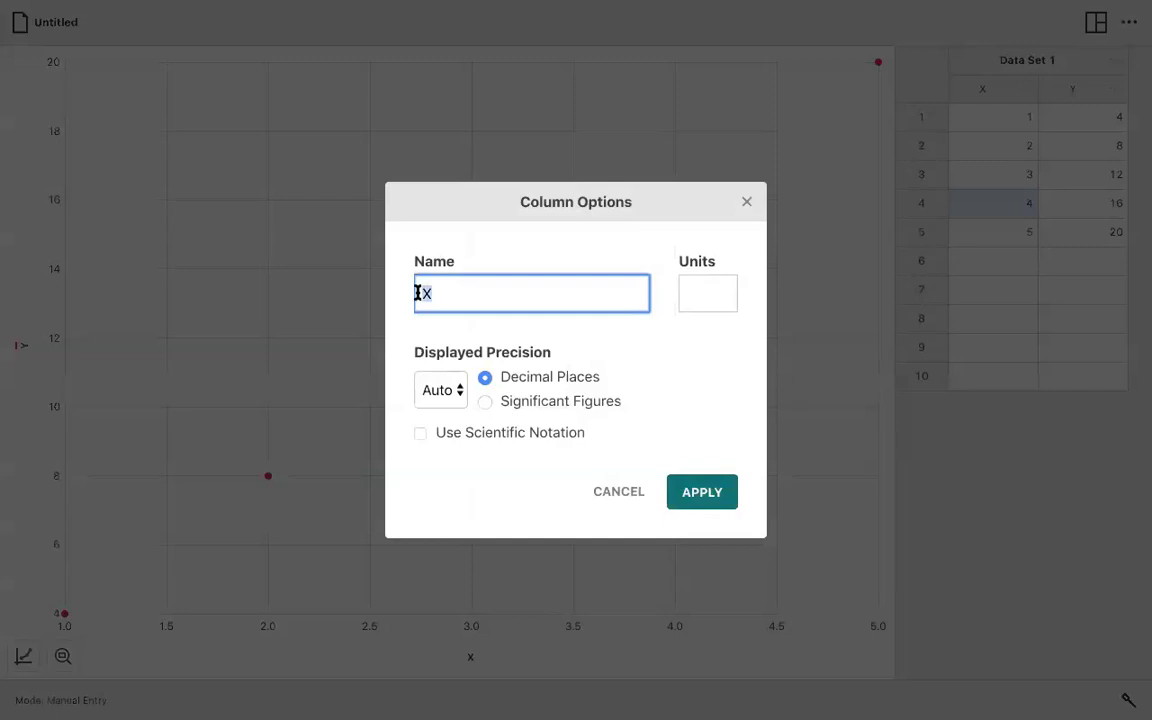
type("Time")
left_click(718, 294)
type("s")
left_click(703, 500)
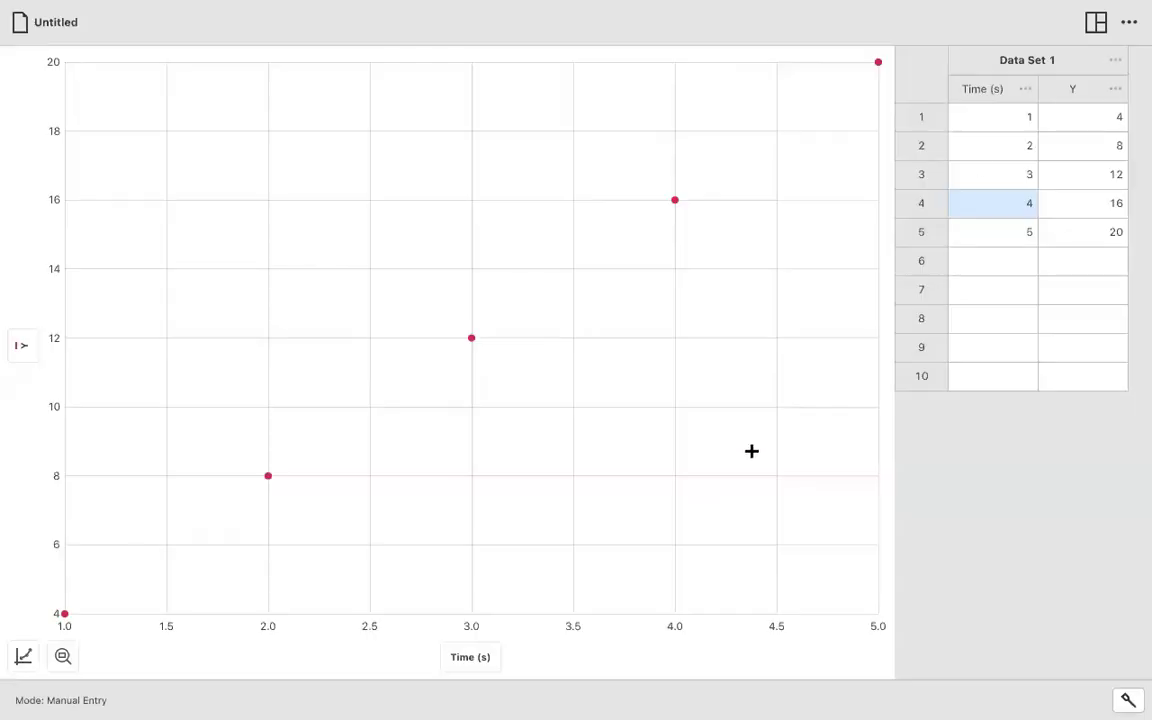
- In the Y column's Column Options, set Name to 'Position' and Units to 'm'
left_click(1116, 91)
left_click(1073, 134)
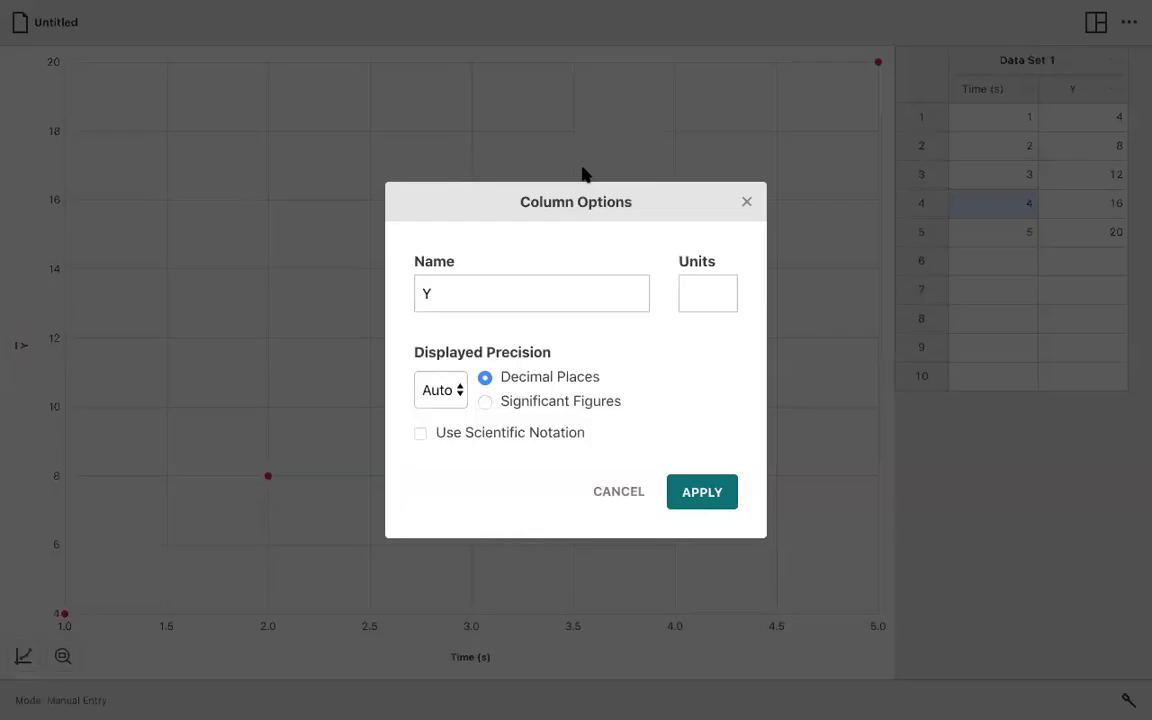
left_click(419, 300)
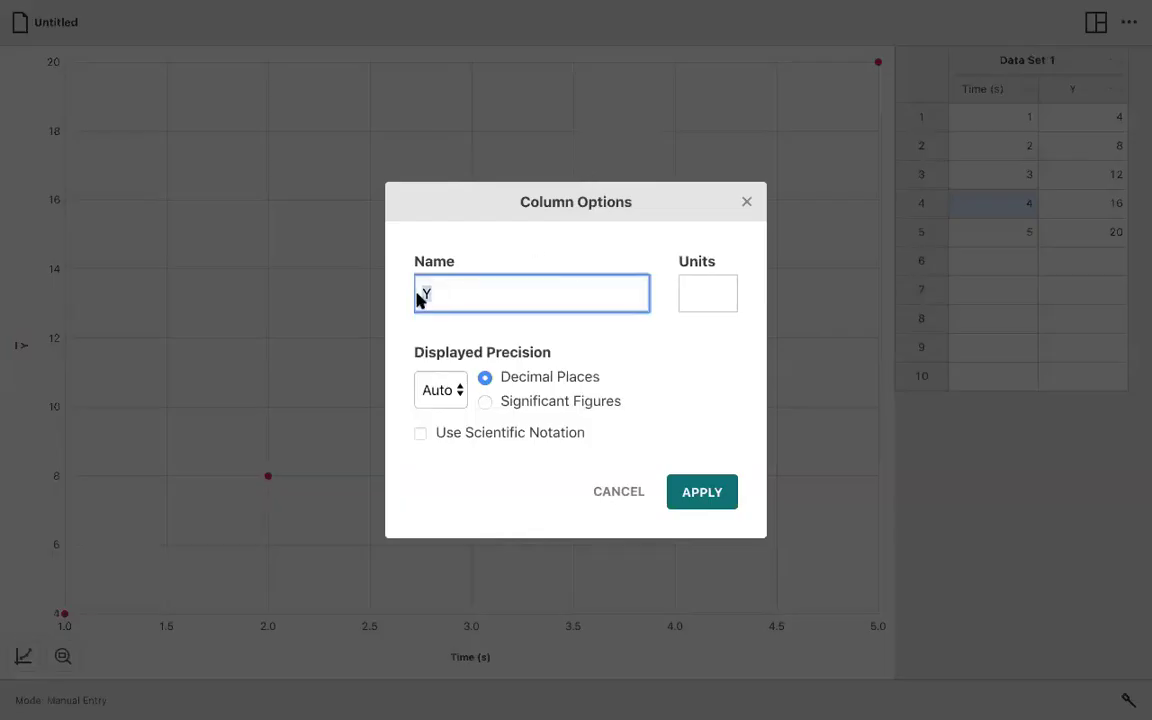
type("Position")
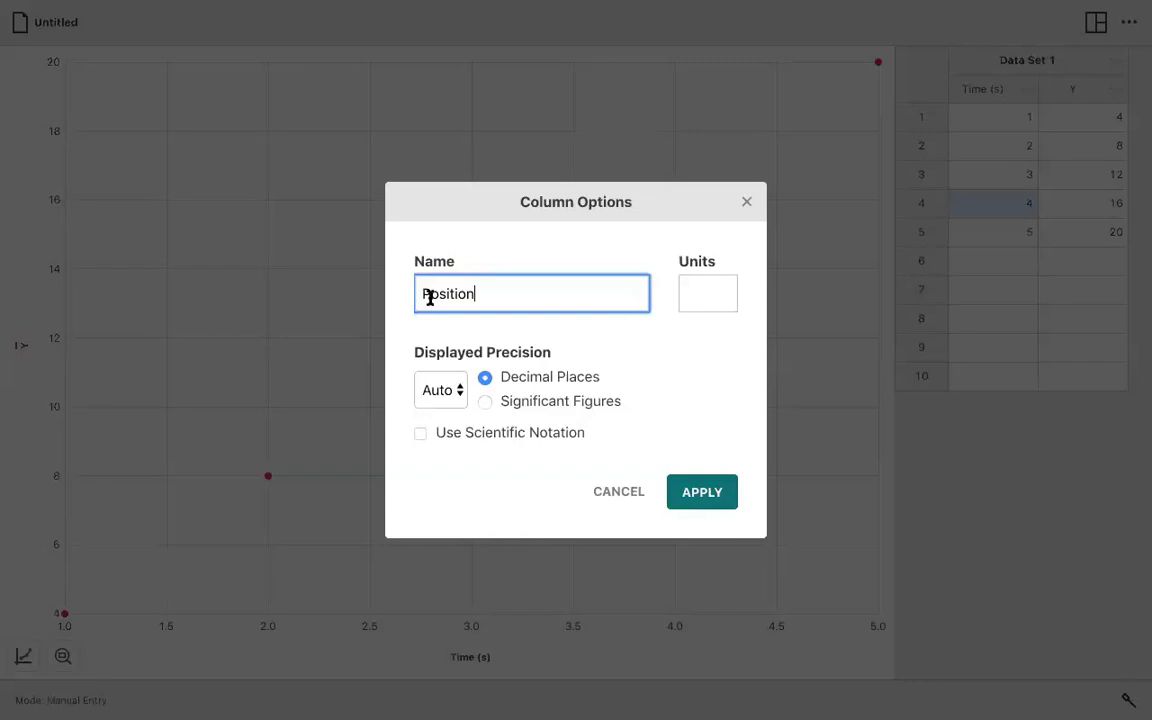
left_click(707, 300)
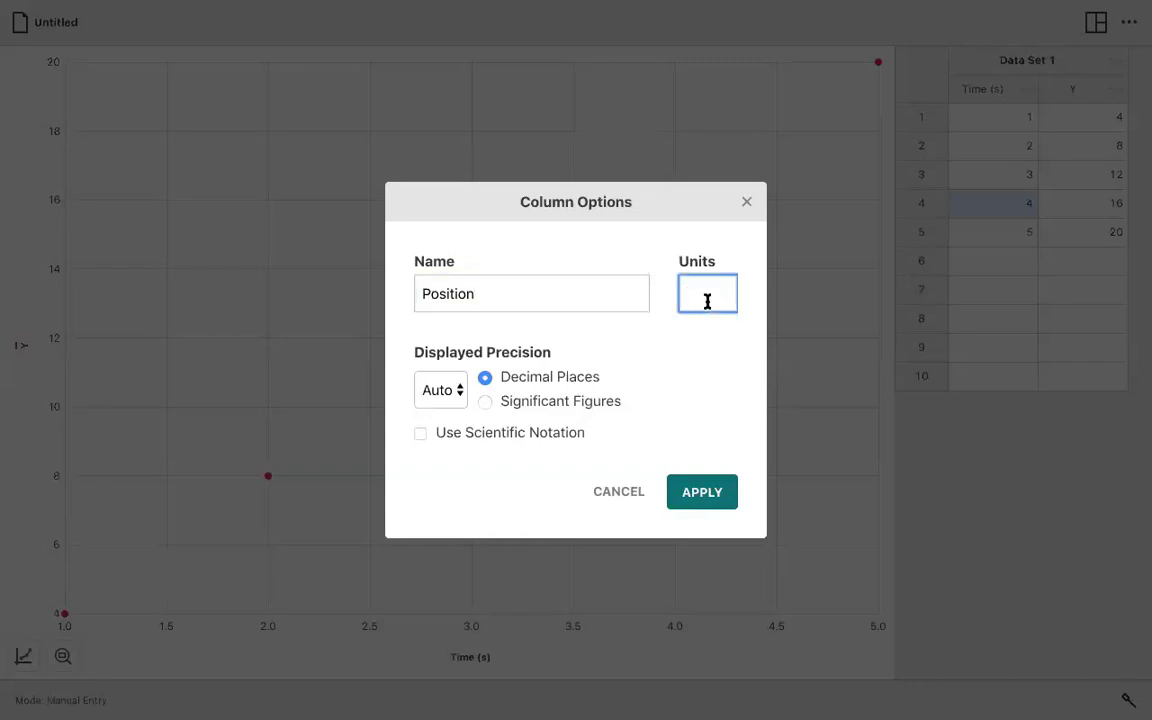
type("m")
left_click(692, 487)
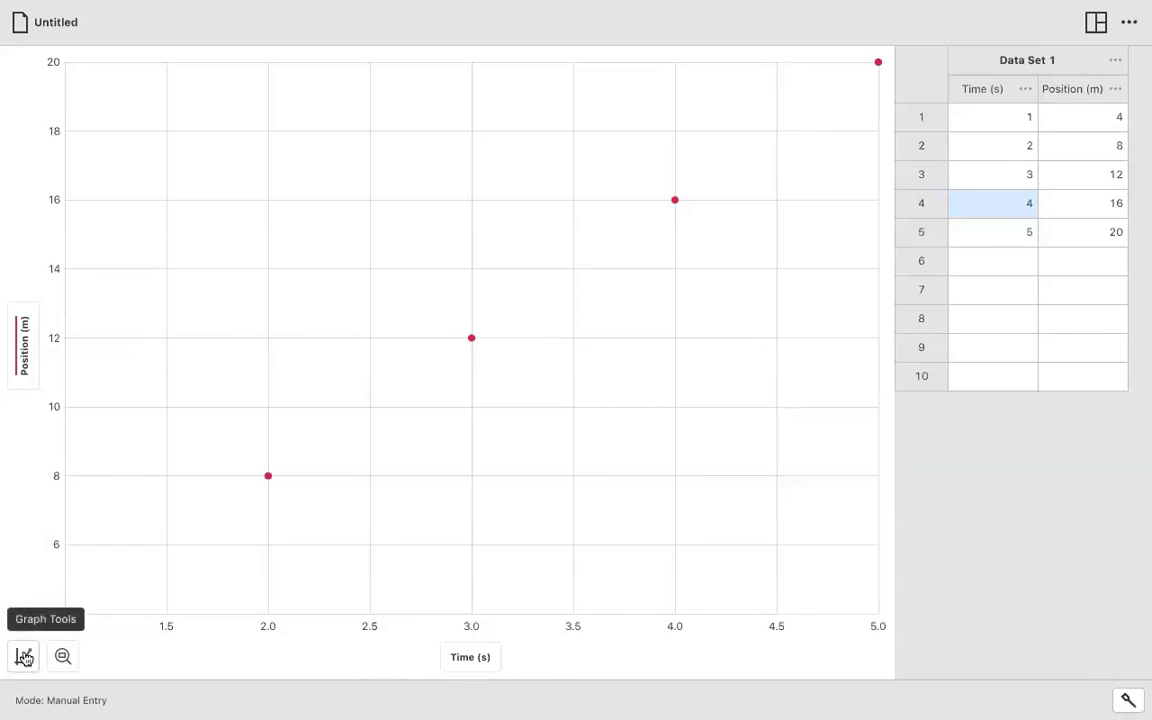
- Apply a Linear curve fit to Data Set 1, yielding slope 4 and intercept 0
left_click(24, 657)
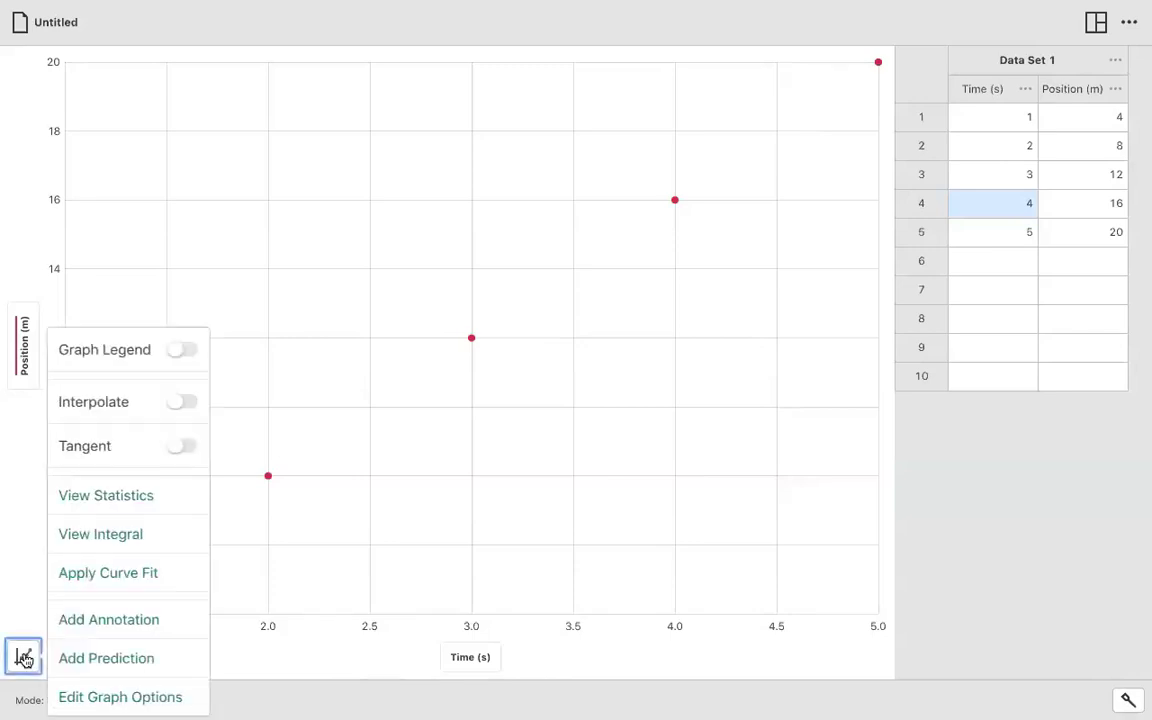
left_click(101, 578)
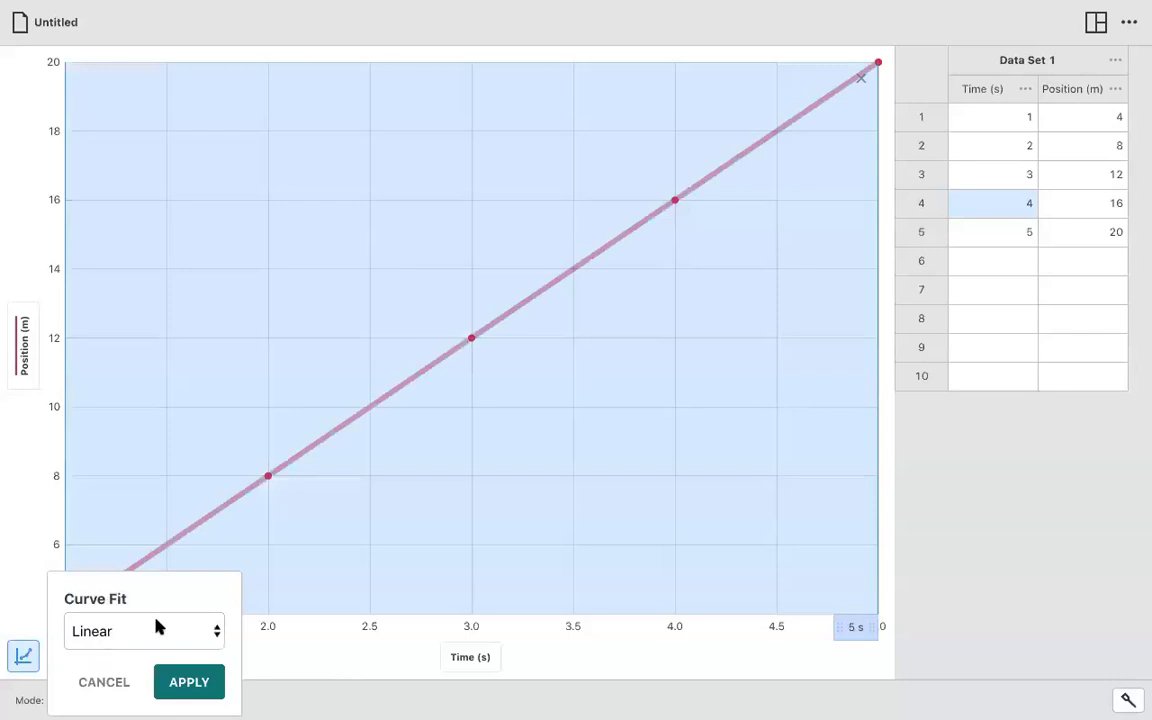
left_click(216, 631)
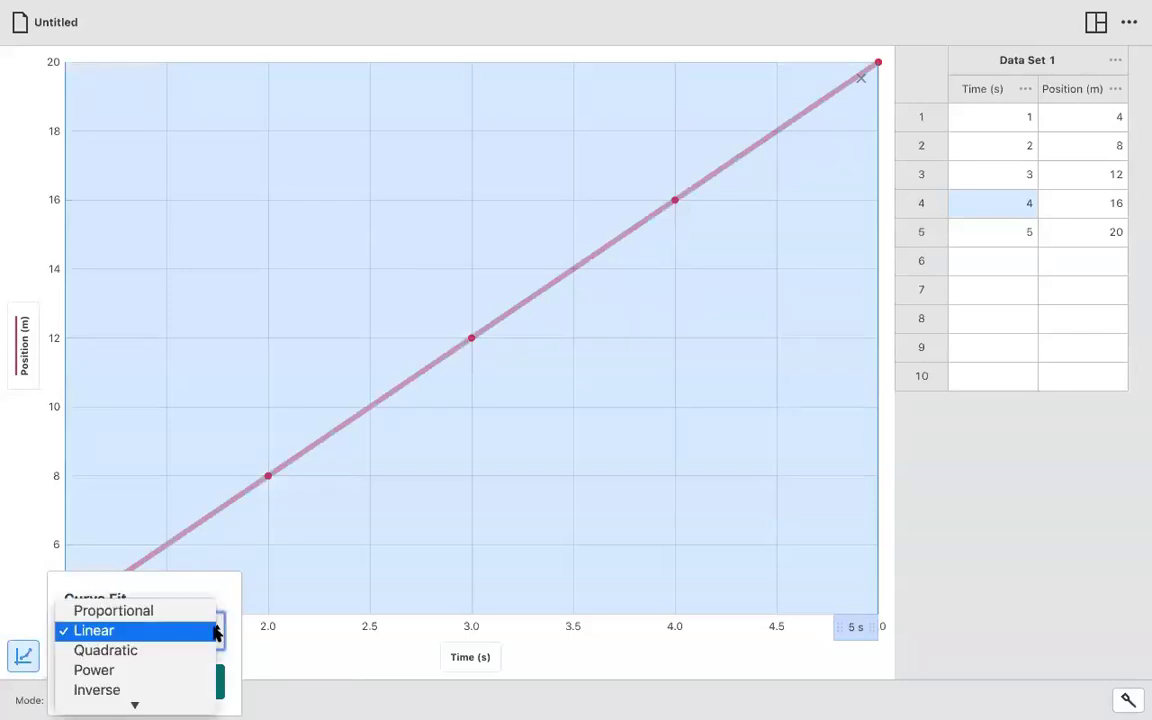
left_click(200, 632)
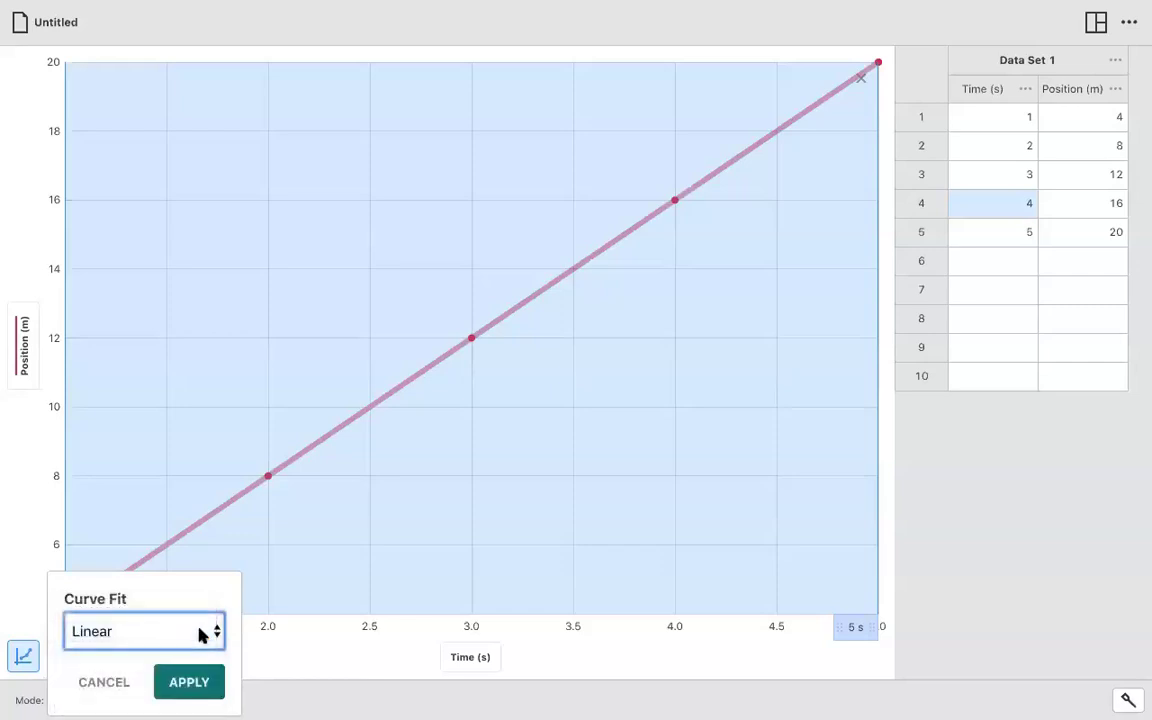
left_click(200, 683)
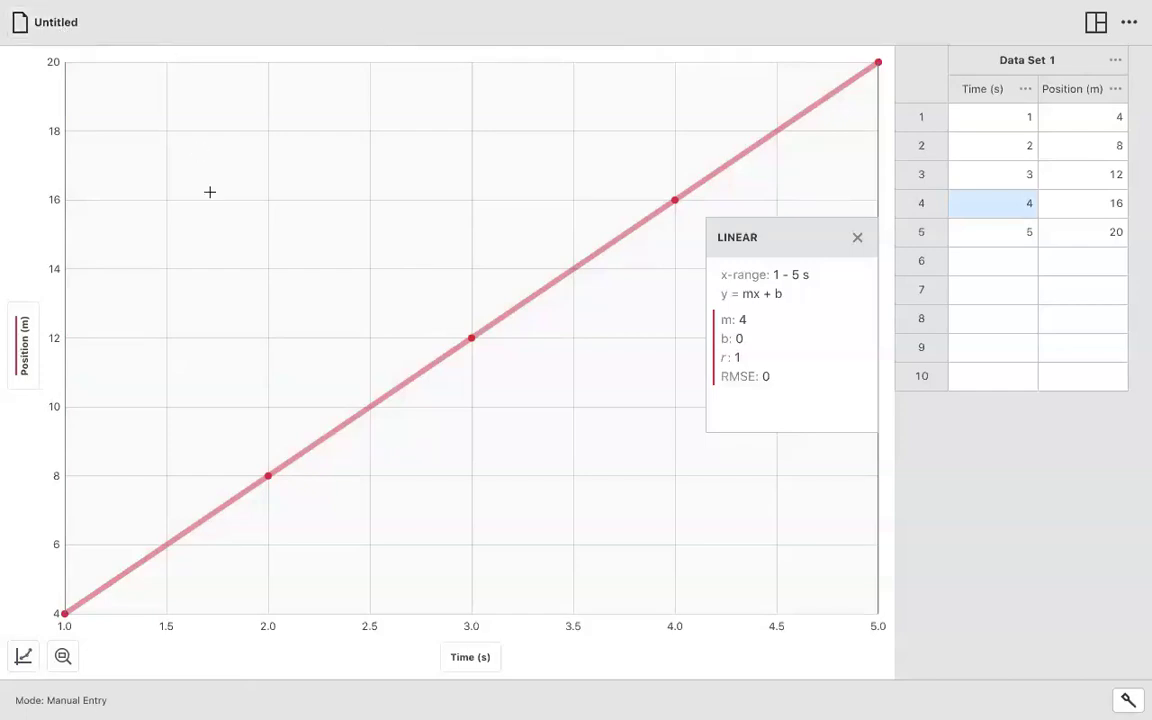
- Set the graph title to 'Position vs Time' in the graph options
left_click(27, 656)
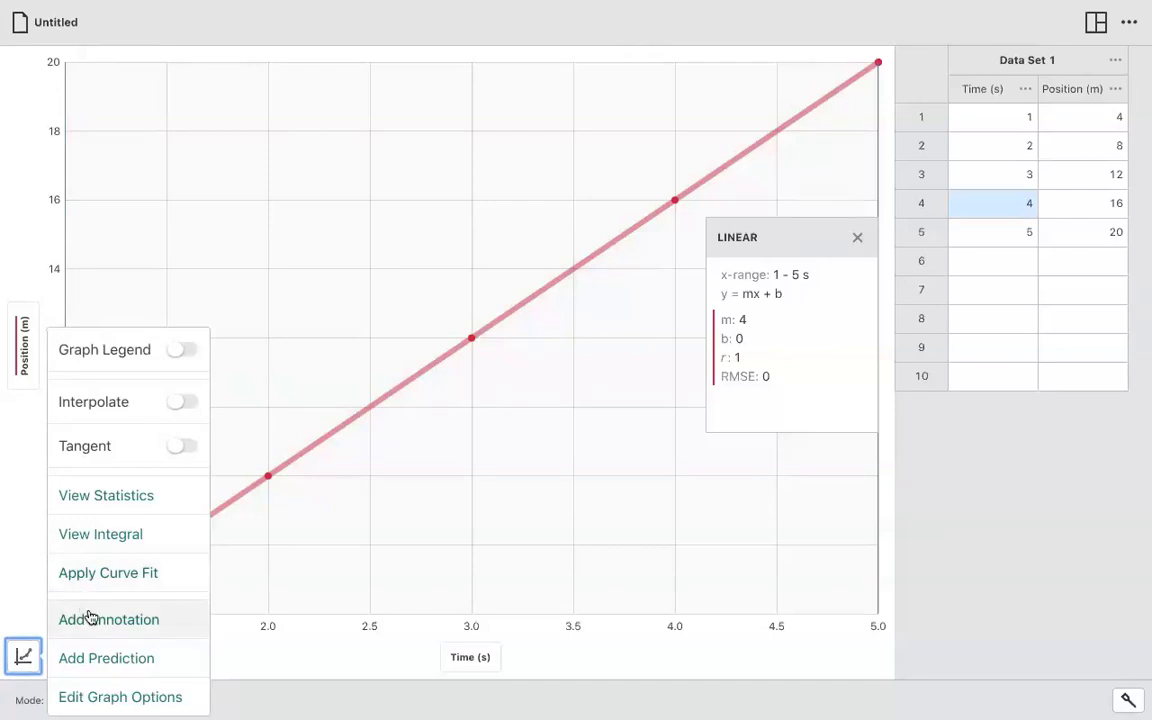
left_click(114, 690)
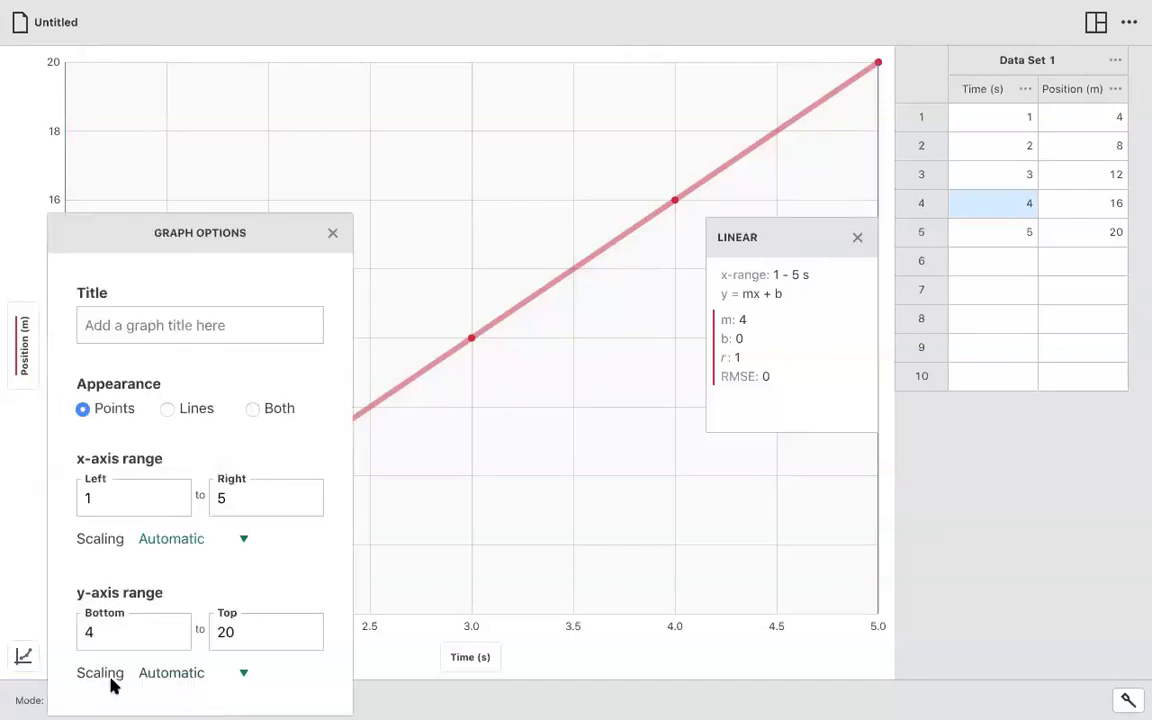
left_click(164, 325)
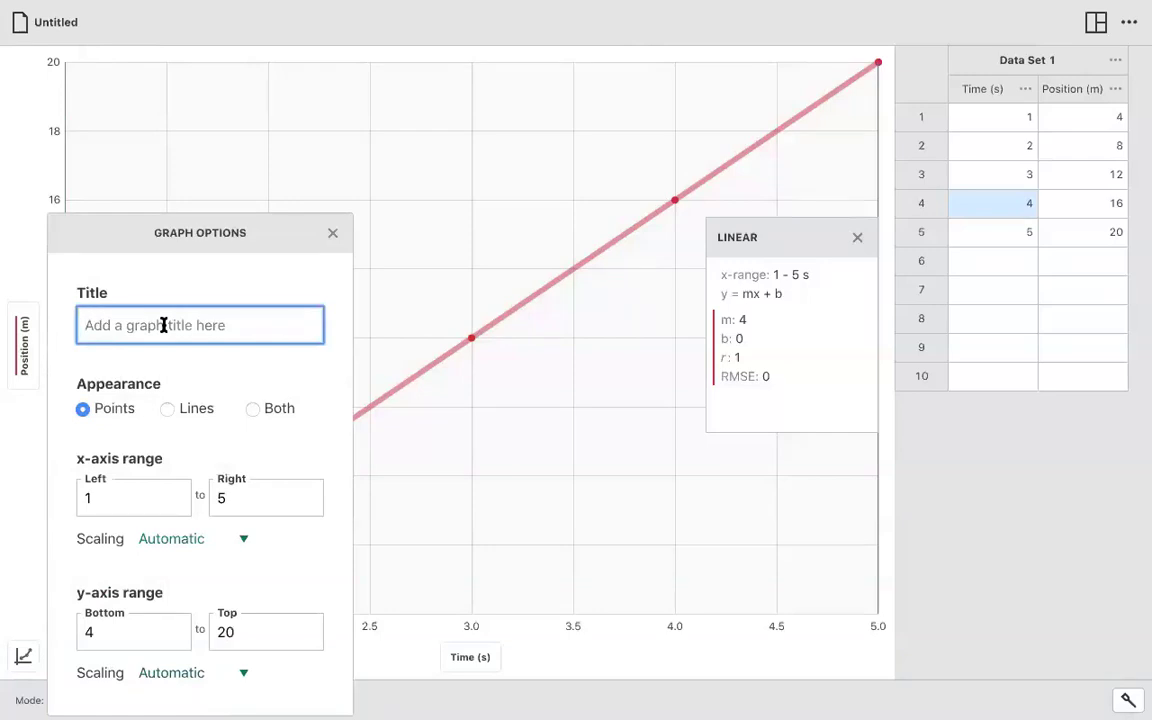
type("Pos")
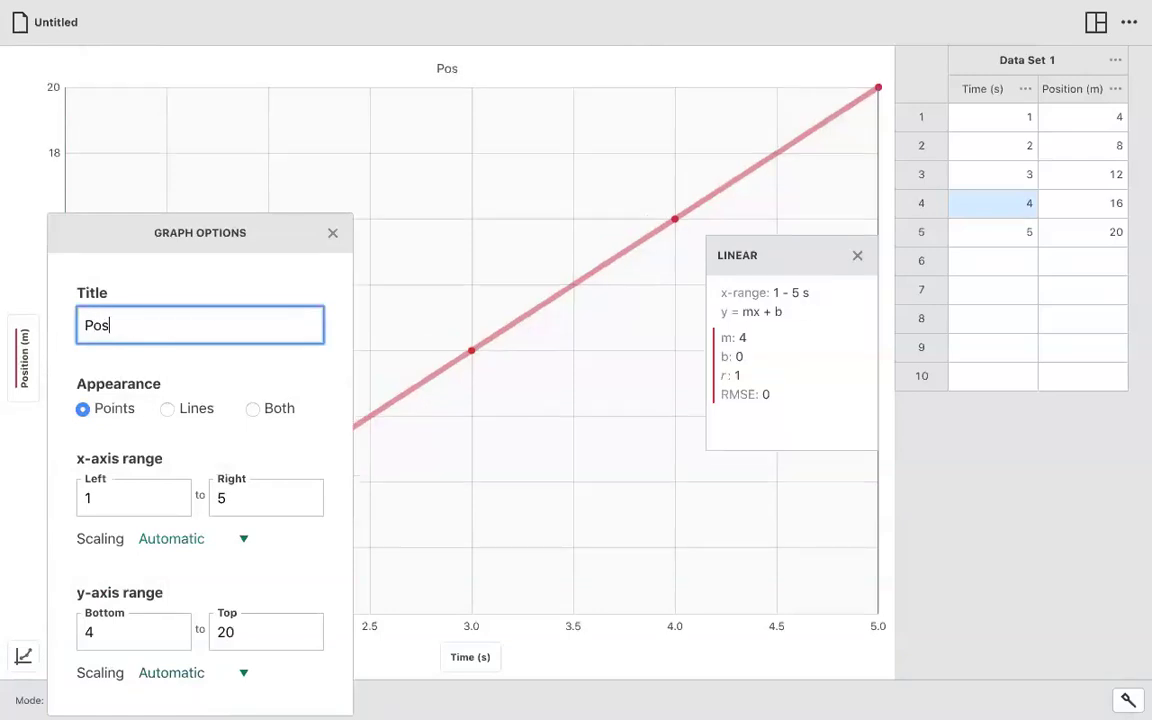
type("ition vs Time")
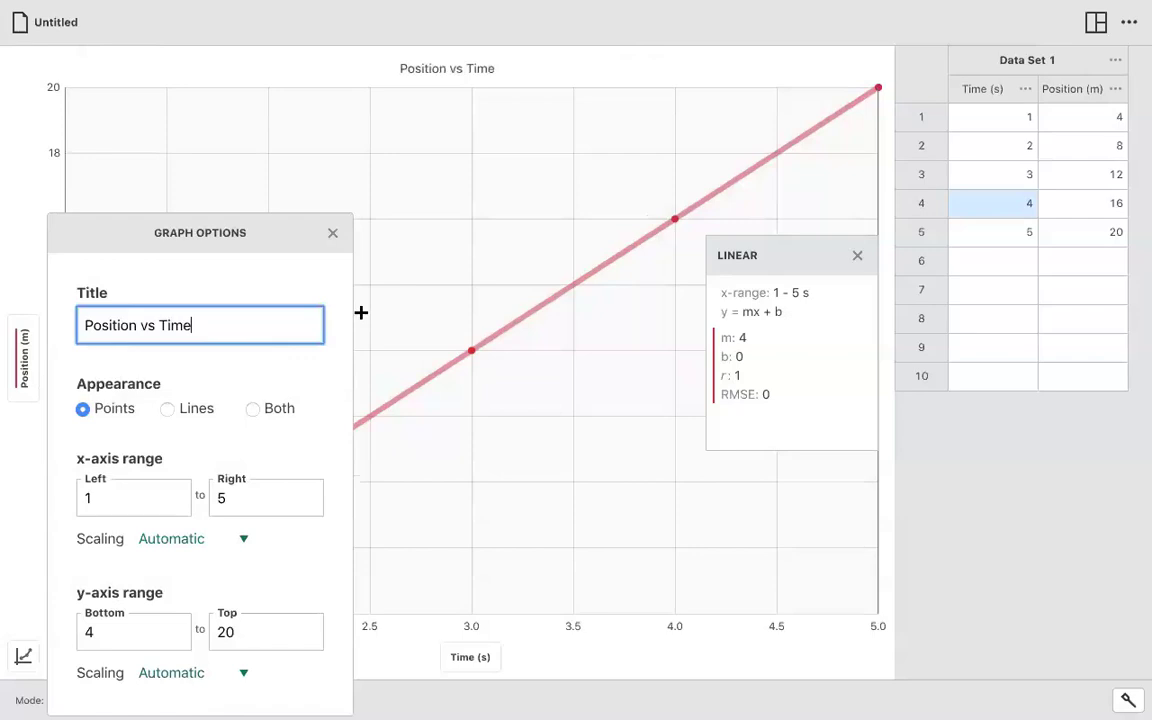
left_click(416, 316)
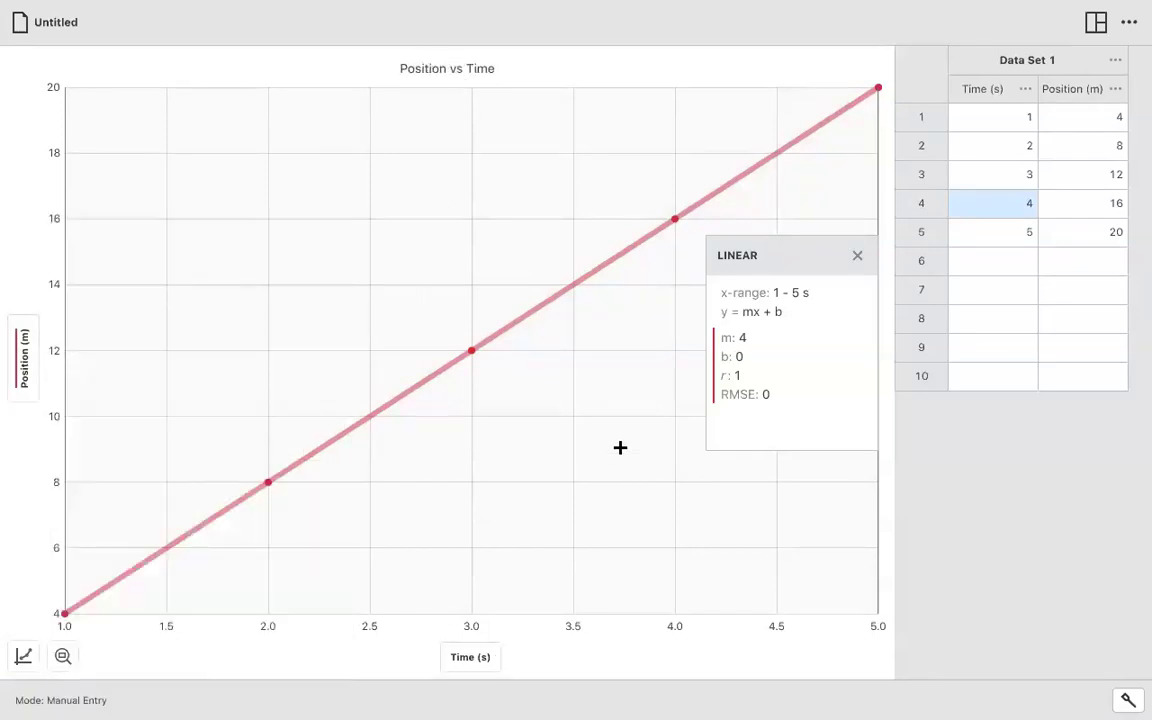
left_click_drag(790, 260, 793, 114)
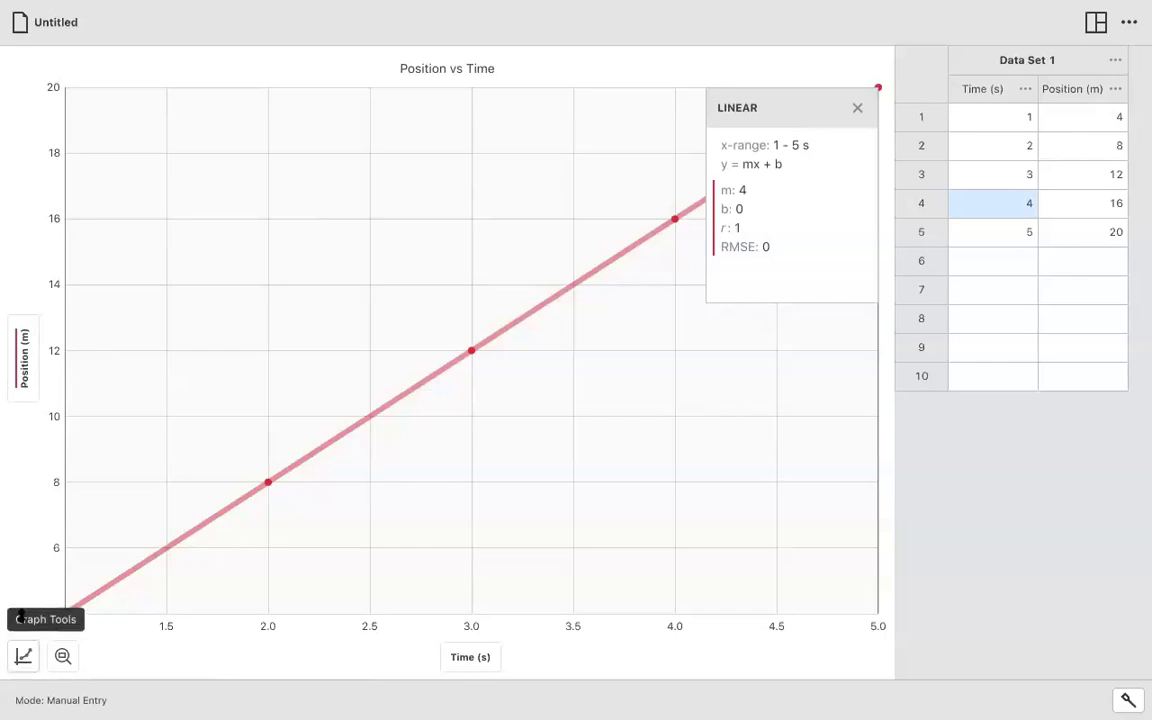
left_click(24, 657)
left_click(24, 657)
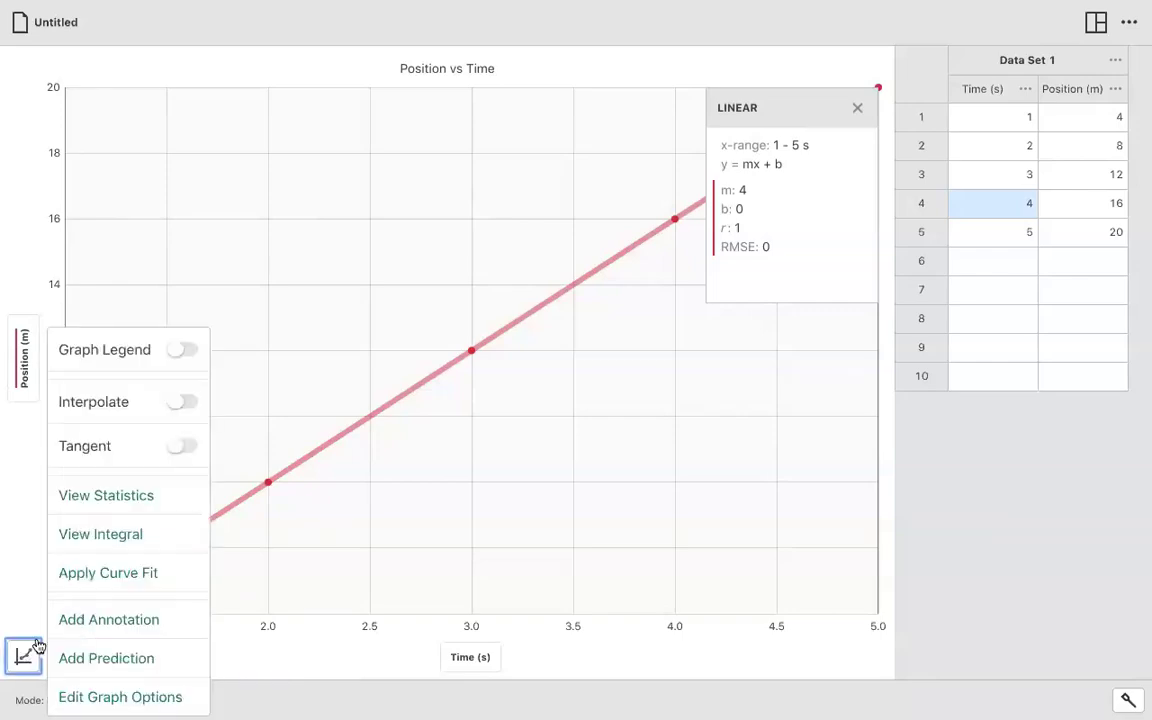
left_click(89, 536)
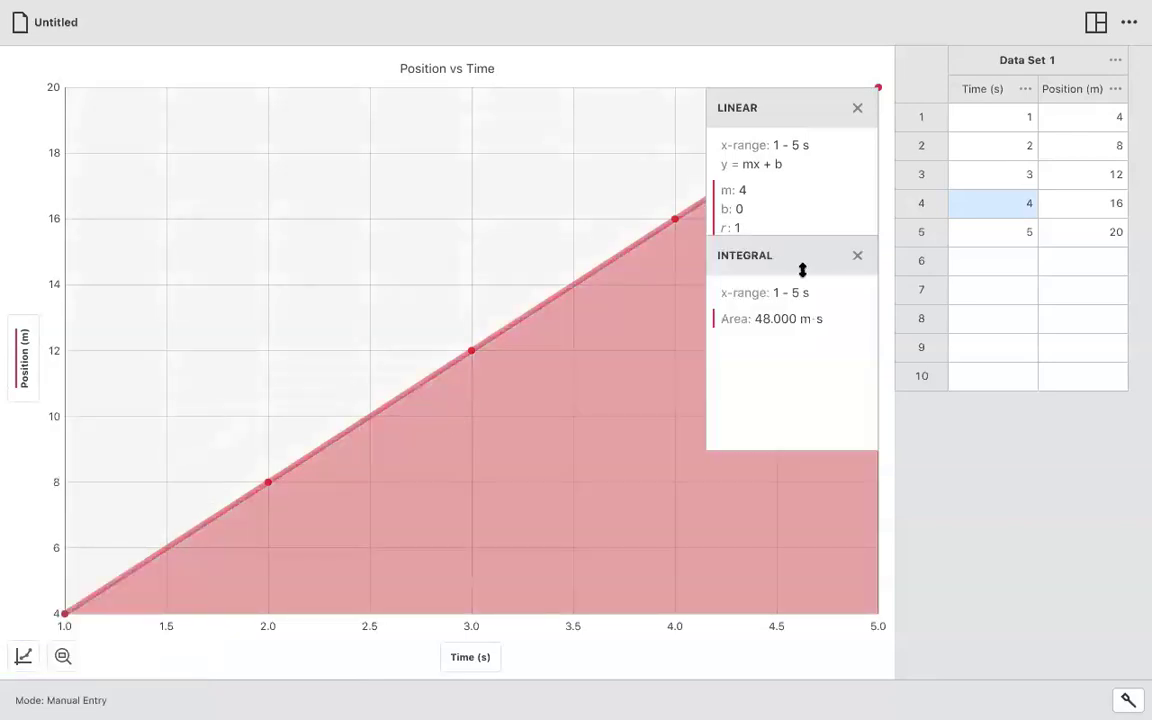
left_click_drag(806, 272, 808, 241)
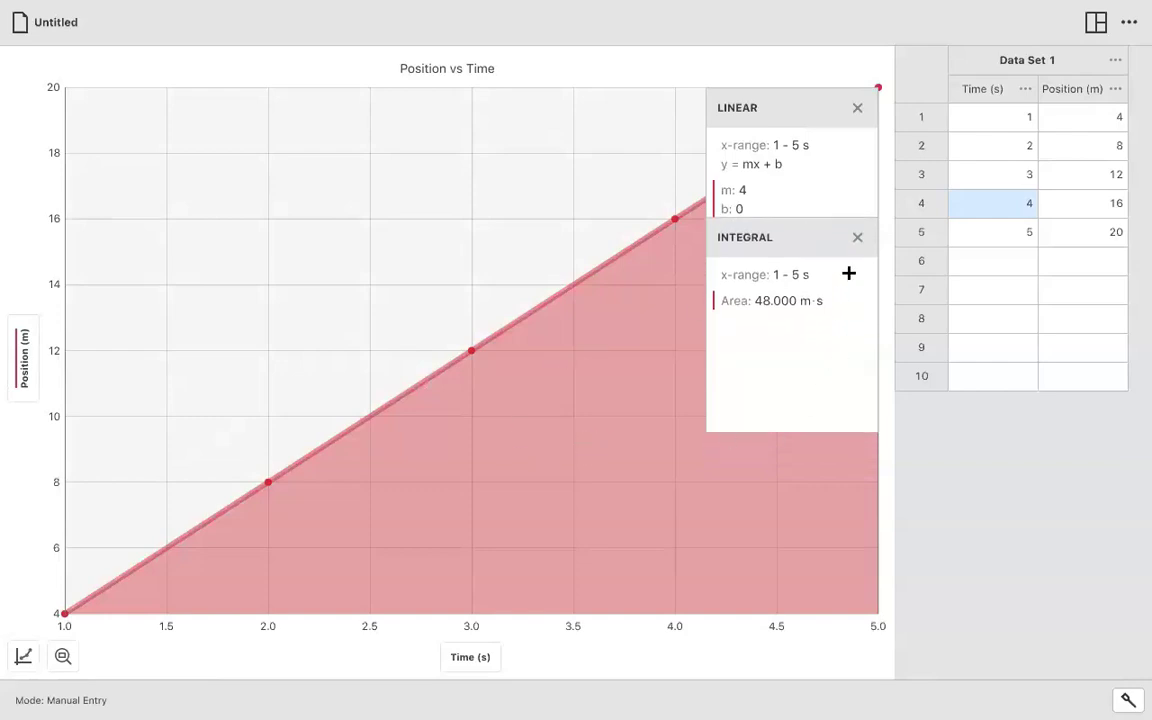
left_click(859, 236)
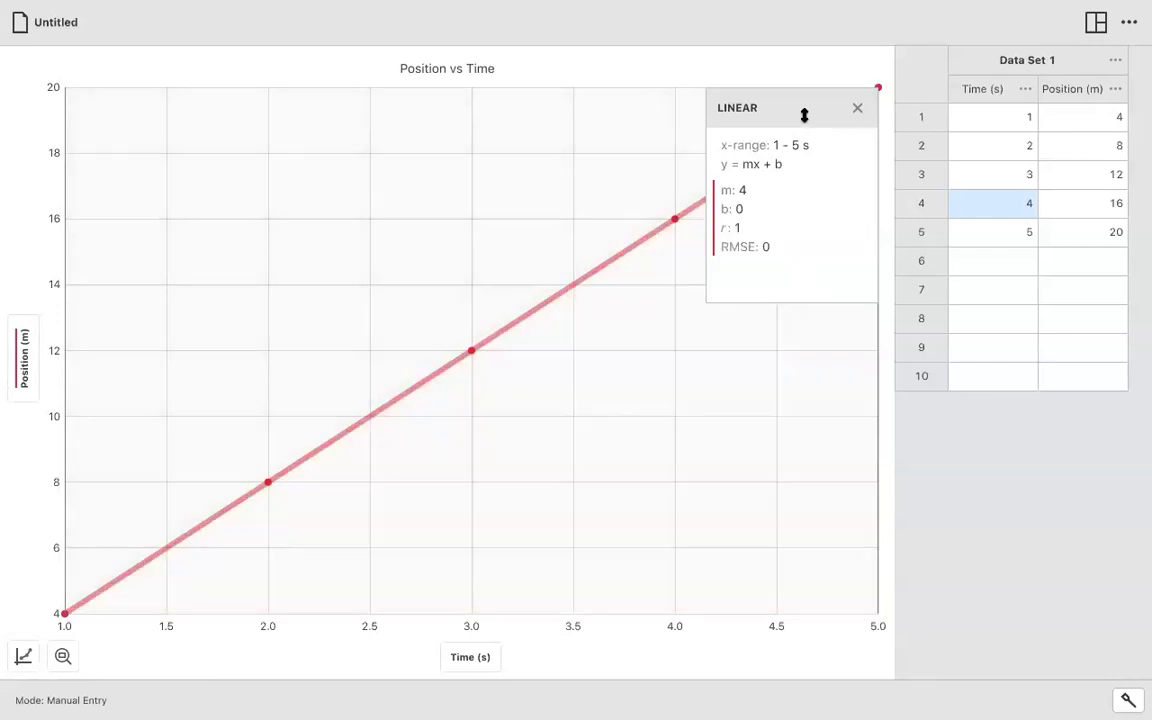
left_click_drag(812, 108, 829, 227)
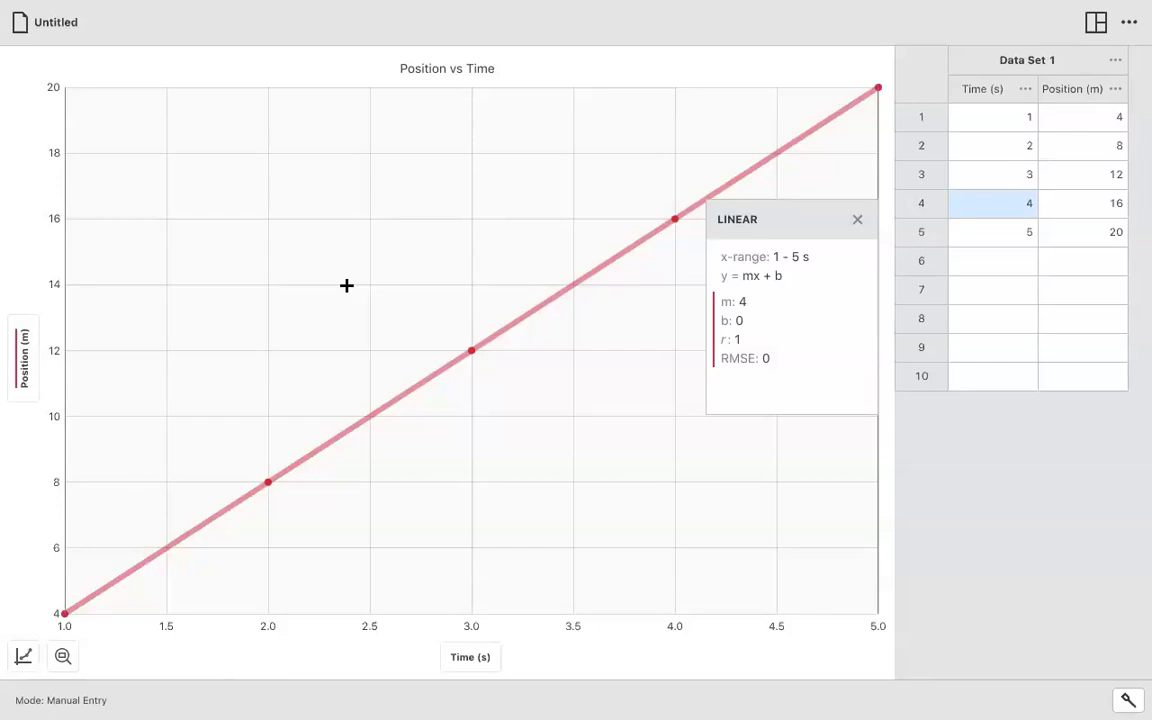
- Show the Untitled file menu with its Save, Save As and Export options
left_click(59, 32)
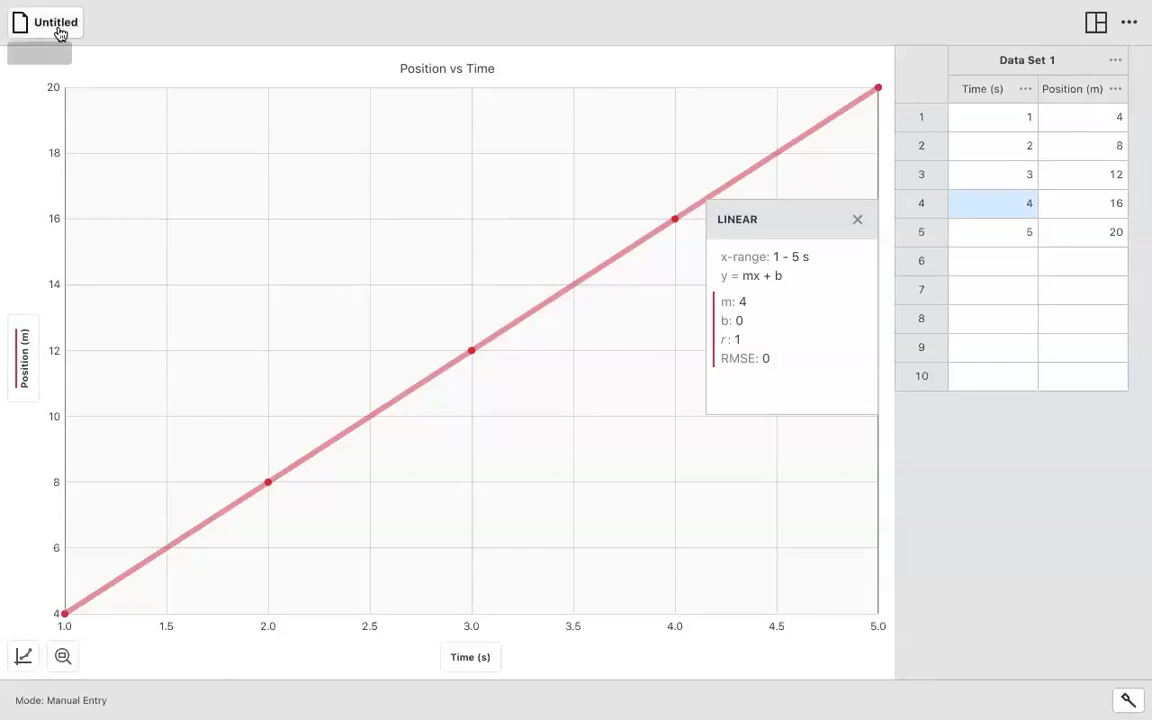
left_click(172, 40)
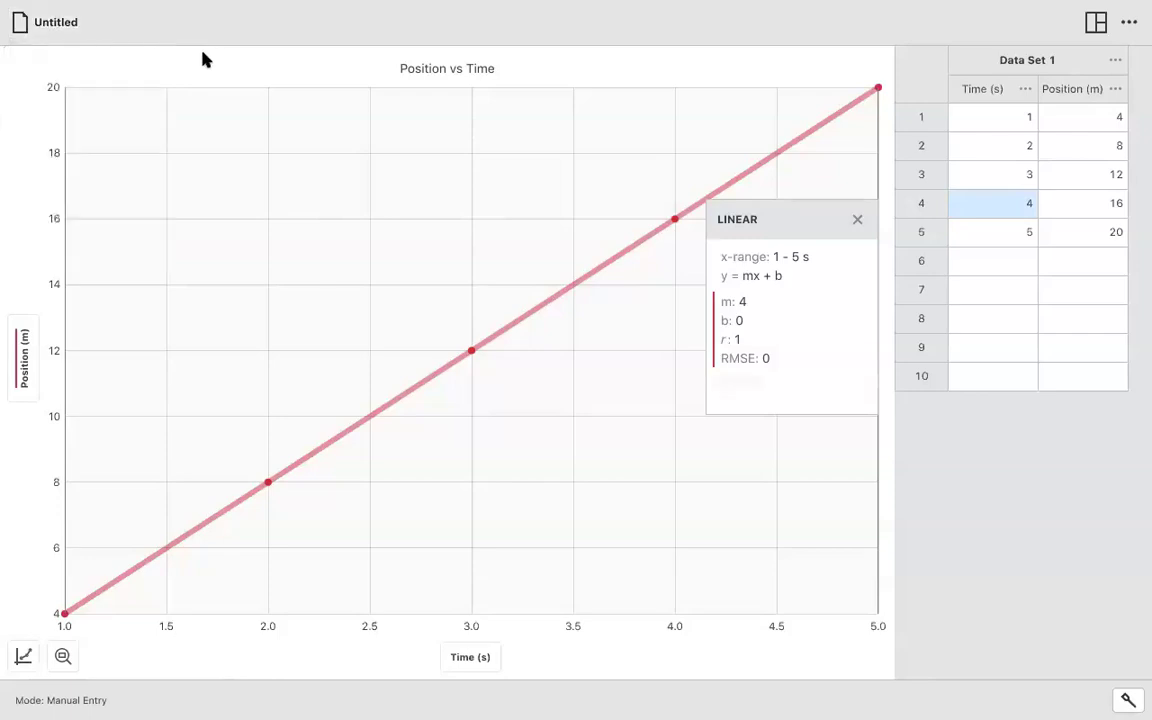
left_click(50, 24)
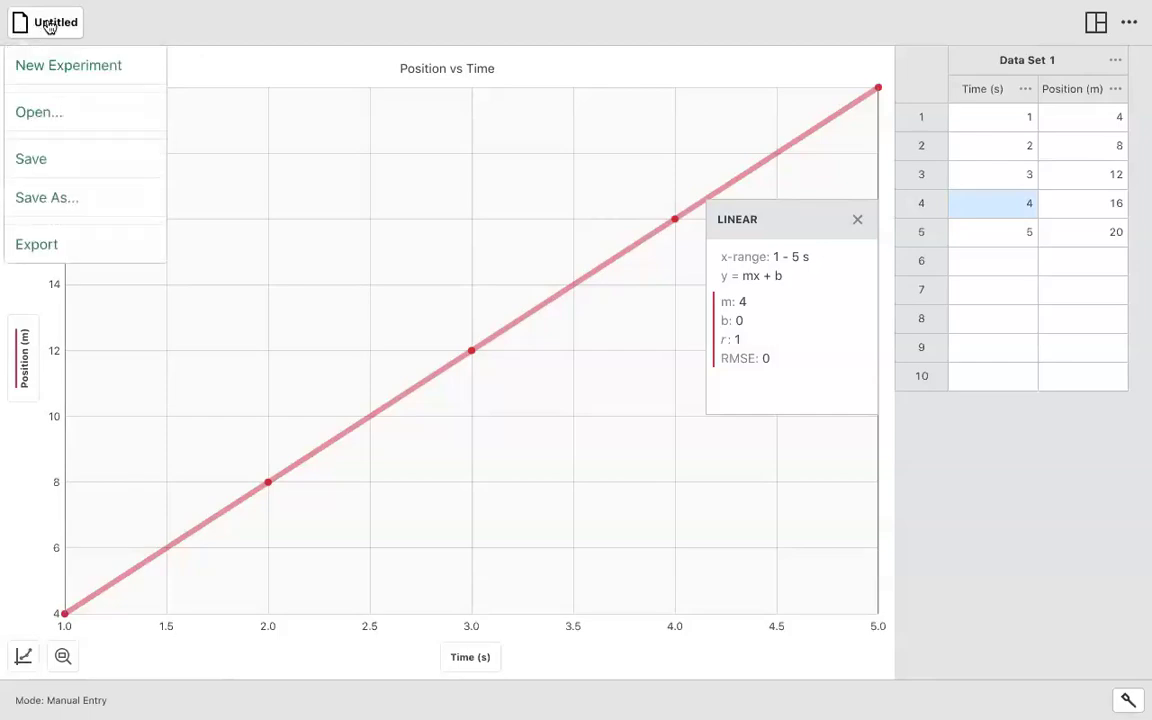
- Start a Graph Image export to GAGraphImage1044.png, then cancel the save
left_click(52, 245)
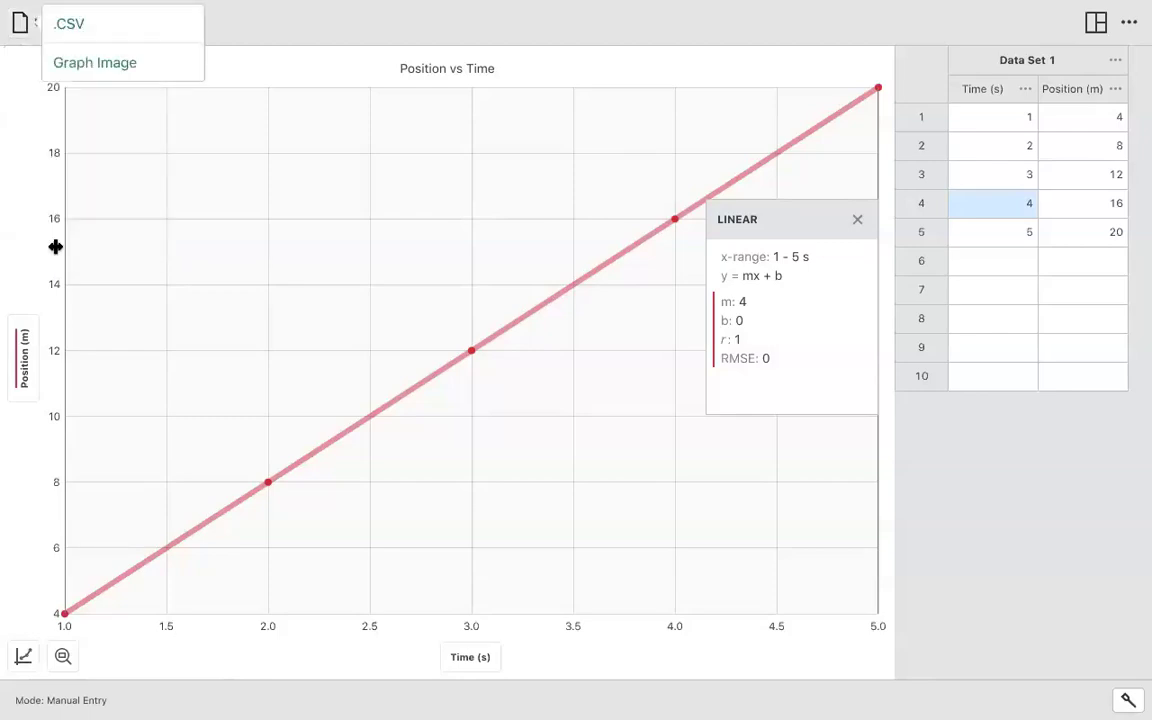
left_click(95, 64)
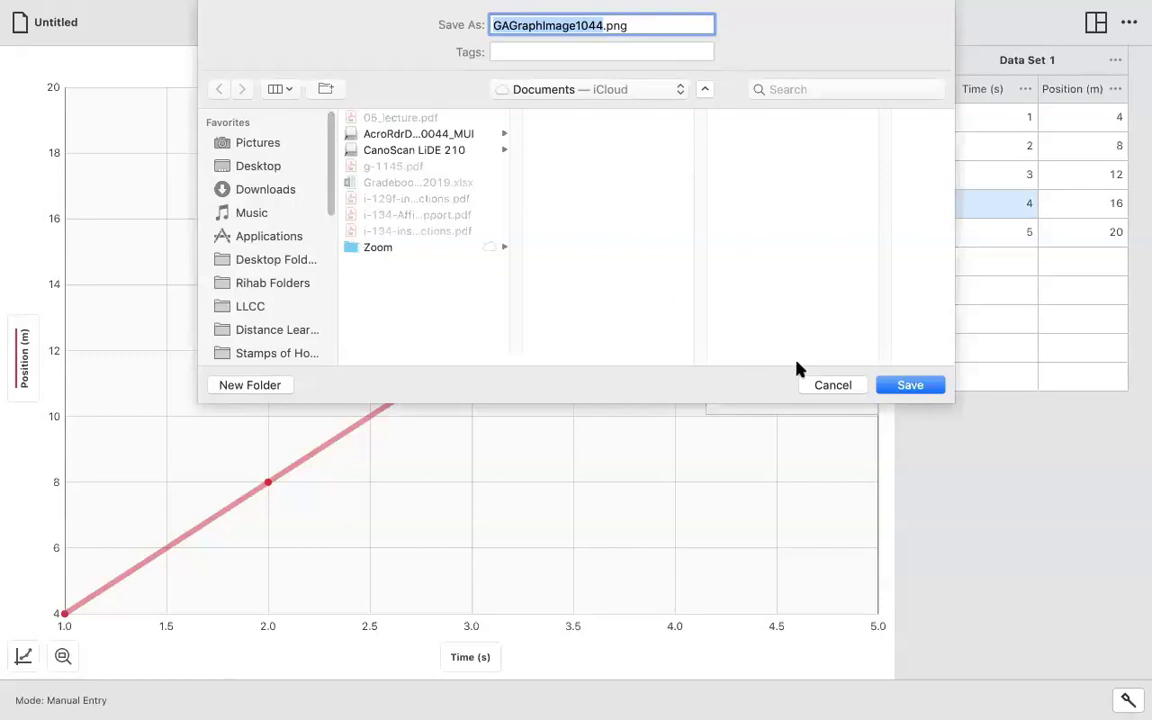
left_click(830, 385)
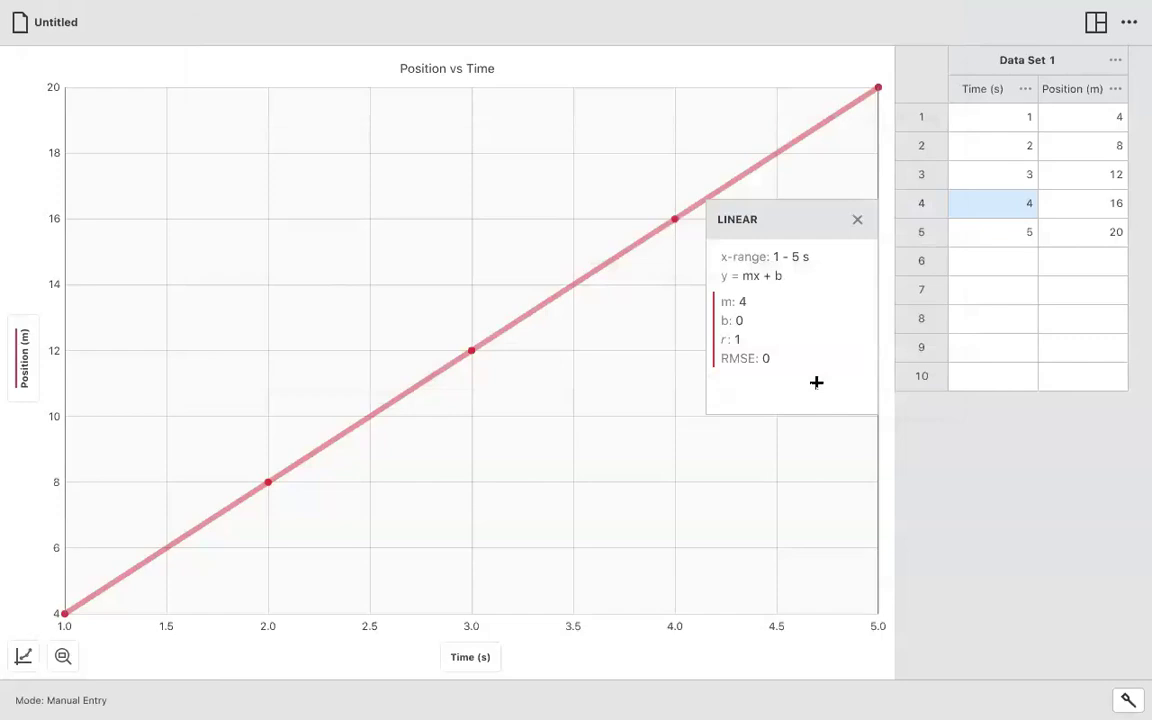